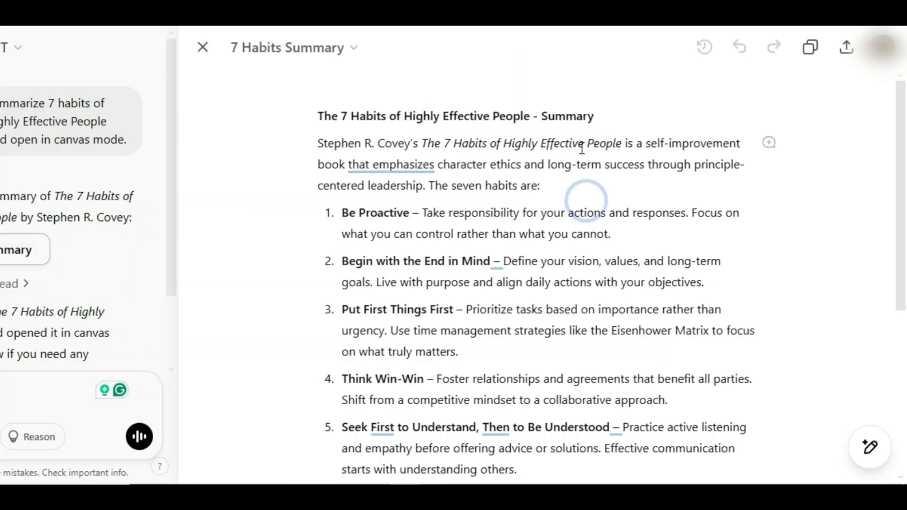
Select the intro paragraph and ask ChatGPT to 'reword it'
click(538, 187)
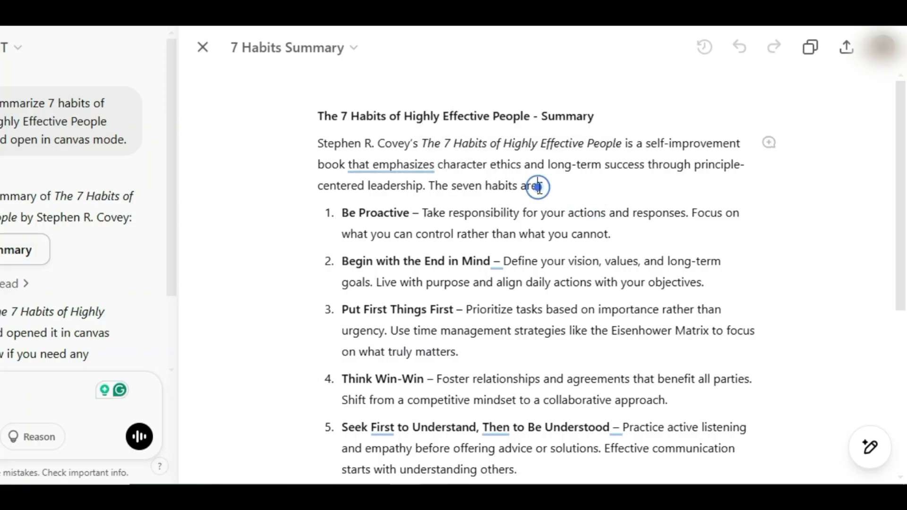
triple_click(649, 170)
click(358, 113)
text(reword it)
click(571, 111)
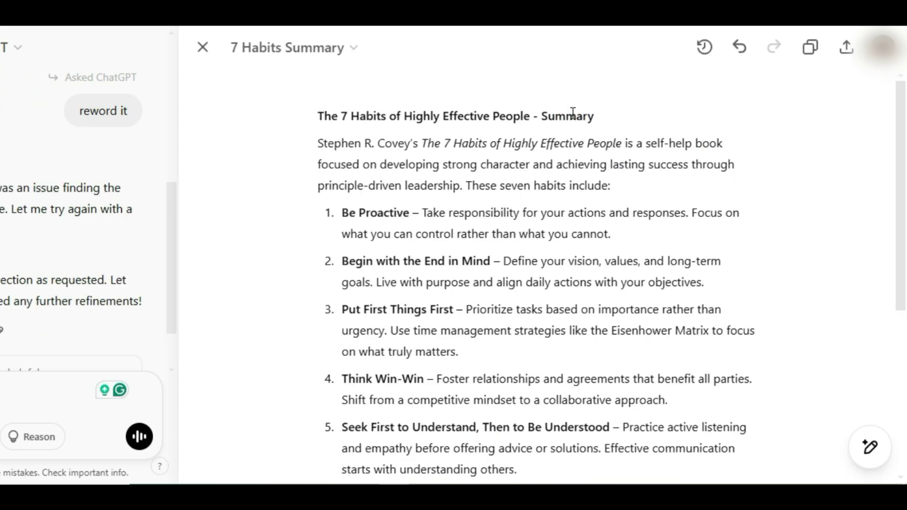
Compare the reworded intro with the previous version via Show changes, then request suggested edits
click(767, 143)
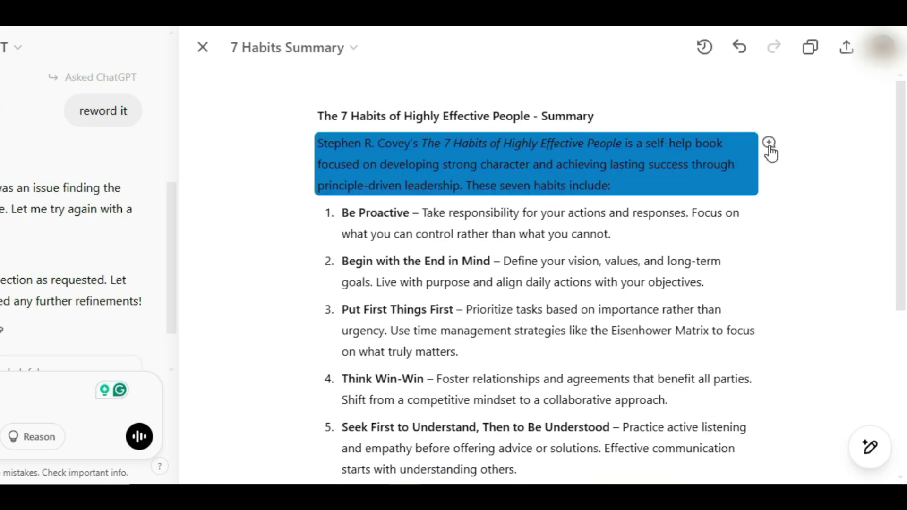
click(828, 162)
click(740, 47)
click(770, 449)
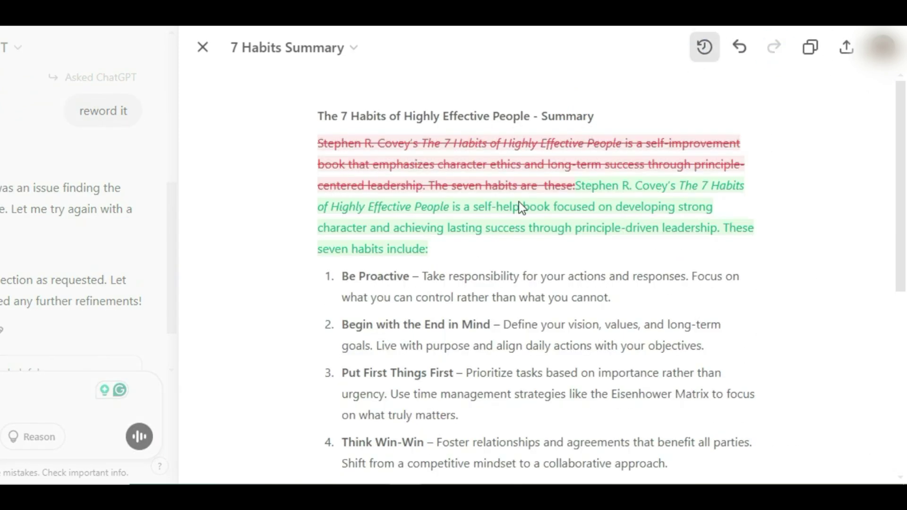
click(522, 208)
click(871, 449)
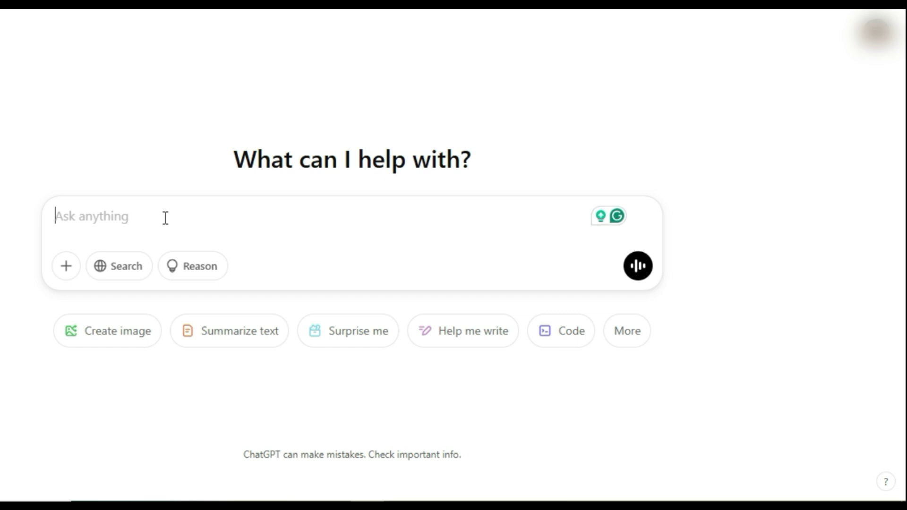
Switch the prompt to Canvas mode with '/' and send 'top 10 books'
text(/)
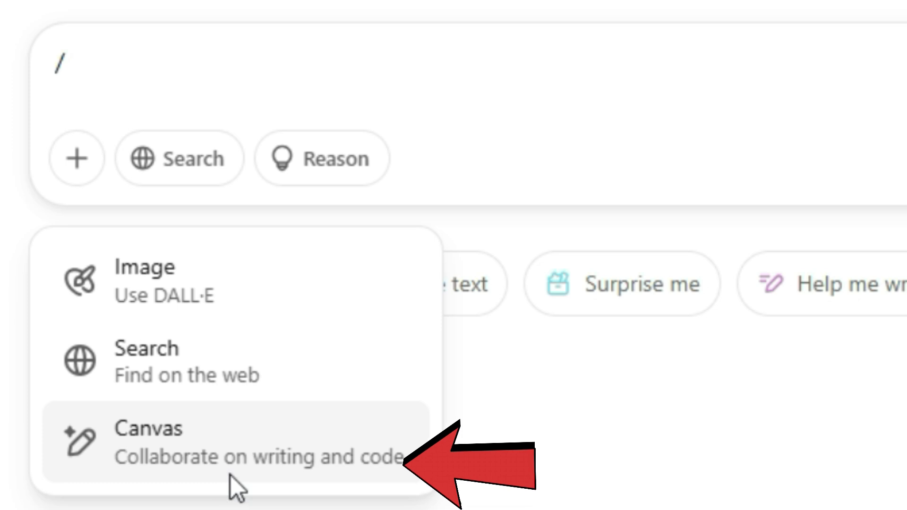
click(231, 475)
text(top 10 books)
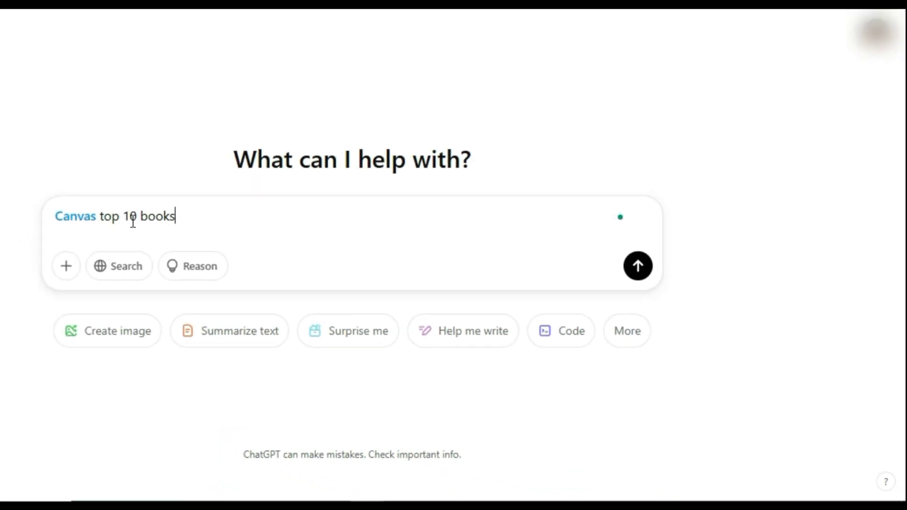
click(638, 266)
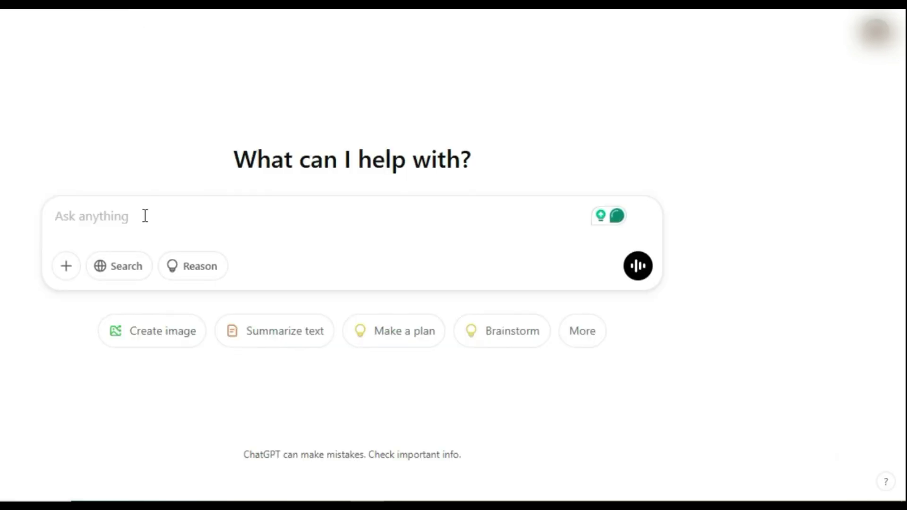
Paste the saved how-to guide text from clipboard history, then clear it
key(super+v)
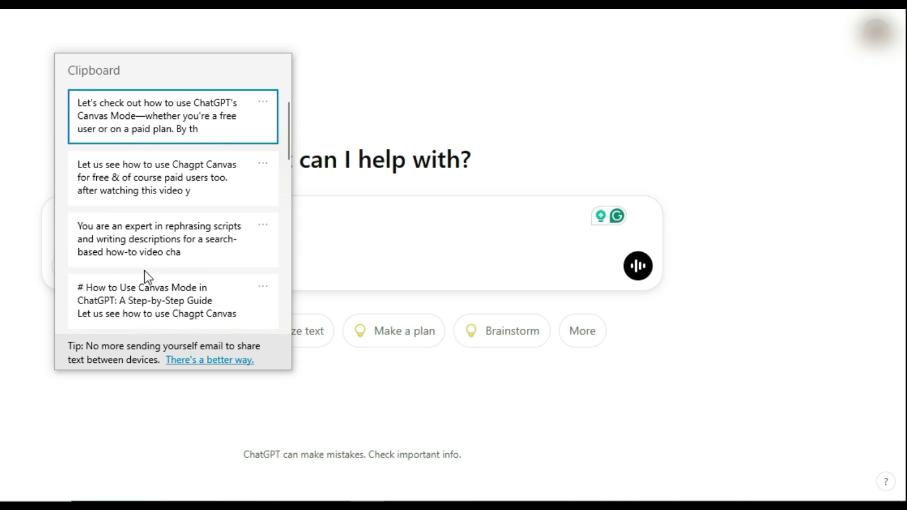
click(147, 300)
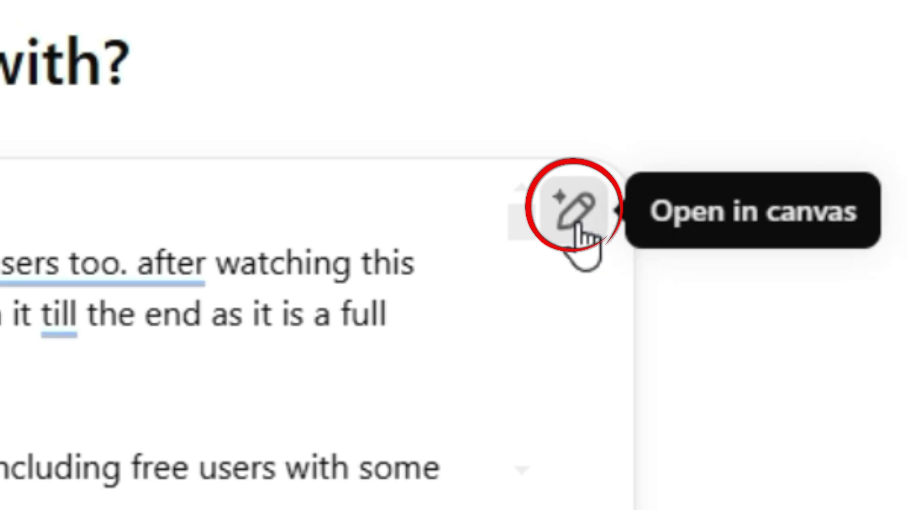
key(ctrl+a)
key(BackSpace)
Paste the script-rephrasing prompt, add 'open in canvas mode' on a new line, and send
key(super+v)
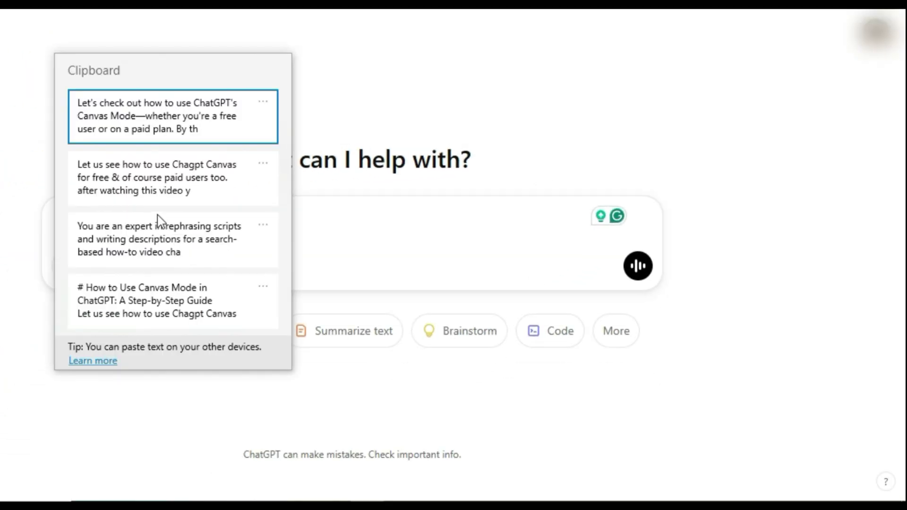
click(172, 307)
scroll(91, 280, down, 5)
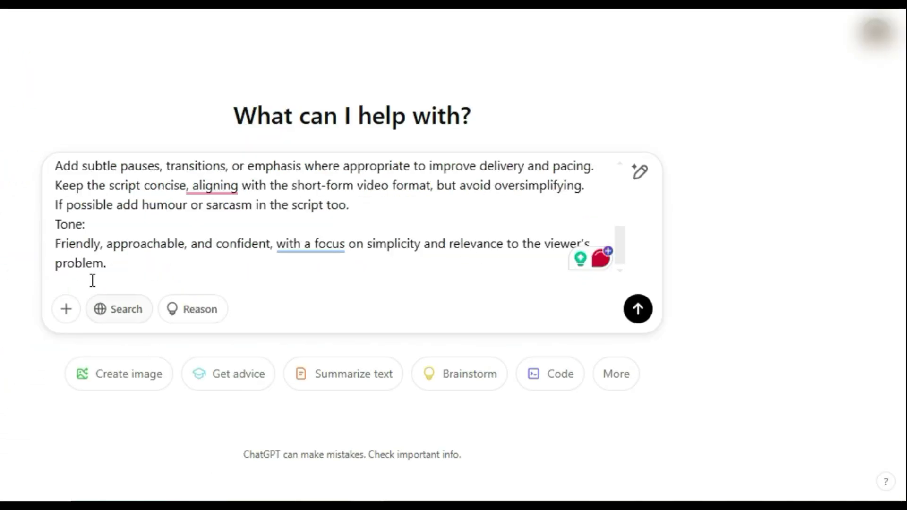
scroll(594, 203, up, 3)
scroll(134, 253, down, 3)
key(Return)
text(open)
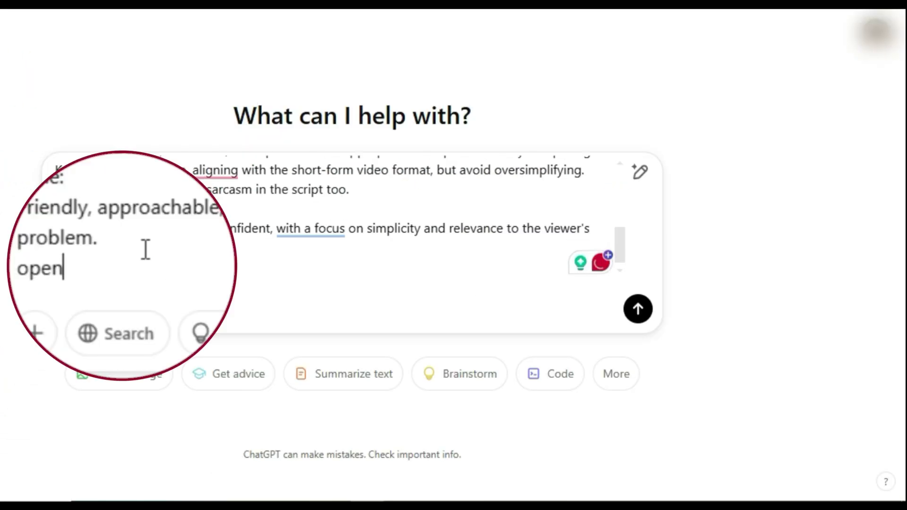
text( in canvas mode)
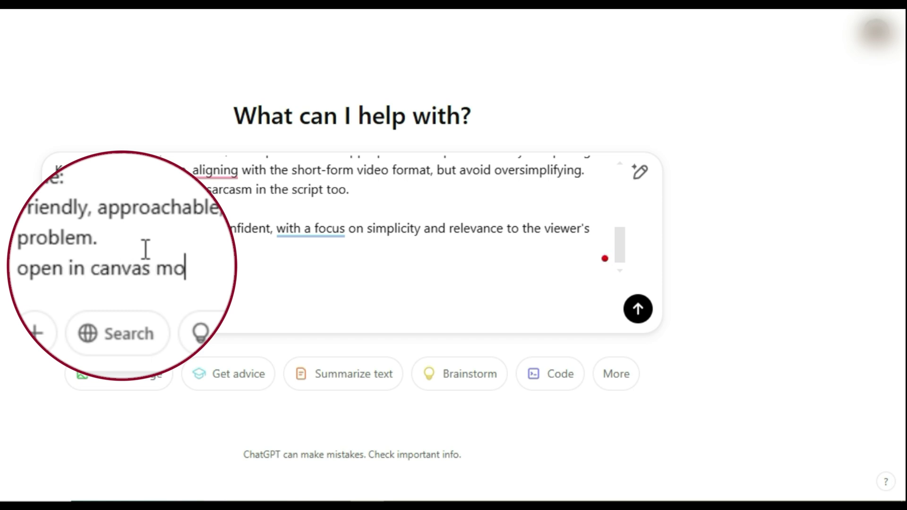
click(638, 309)
In a fresh chat, send 'summarize 7 habits of highly Effective People and open in canvas mode'
click(149, 32)
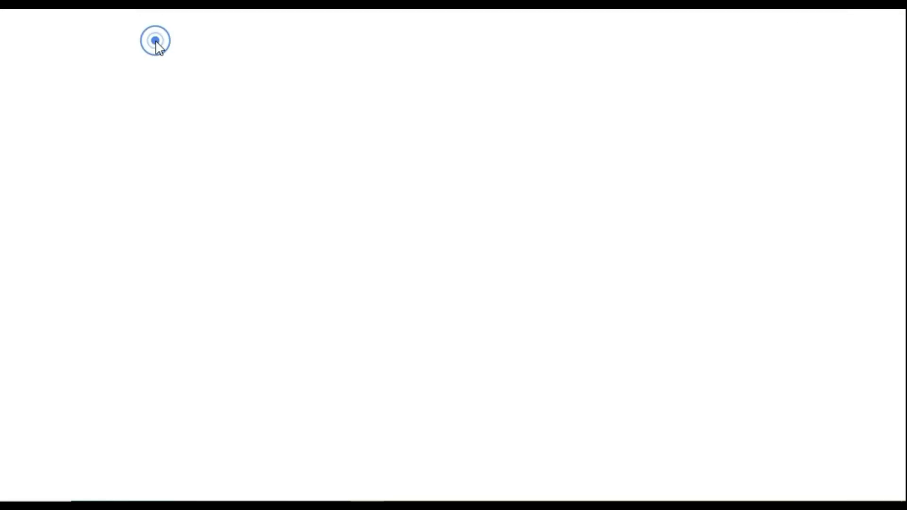
text(summarize 7 habits of h)
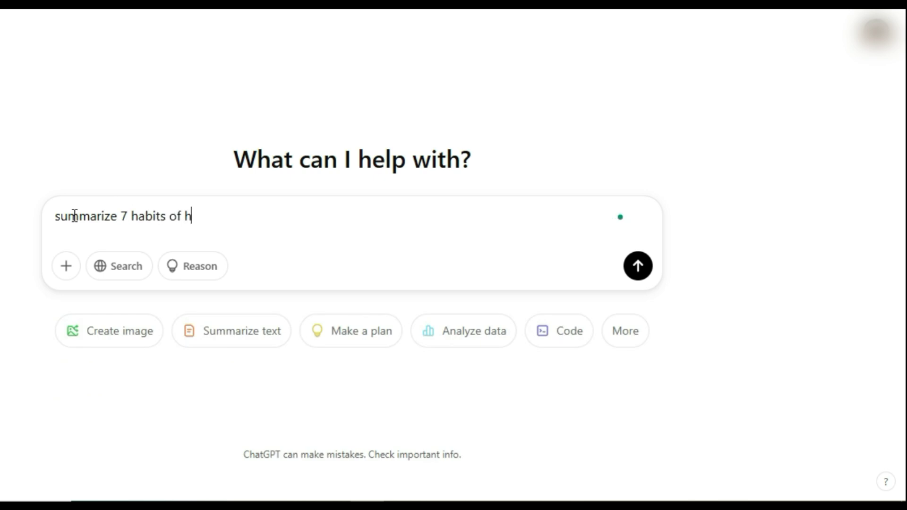
text(ighly effectiv people)
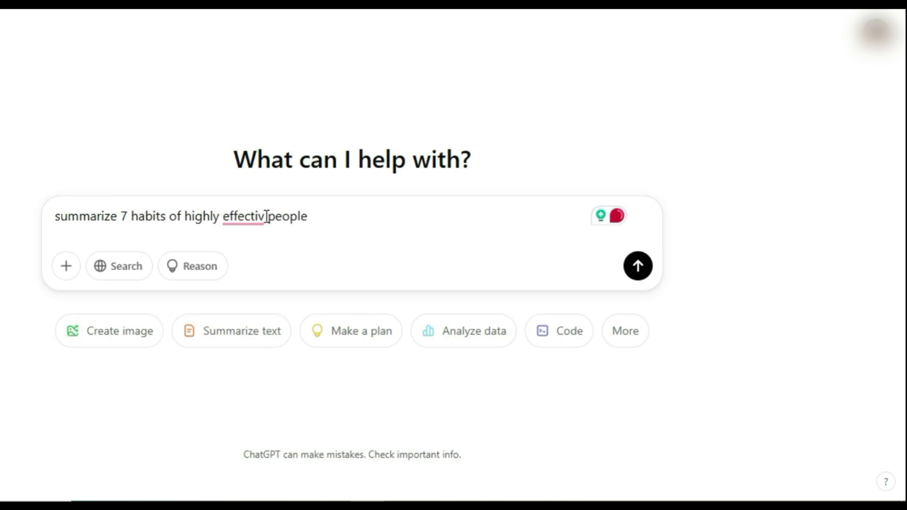
click(275, 259)
text(and open in canvas mode)
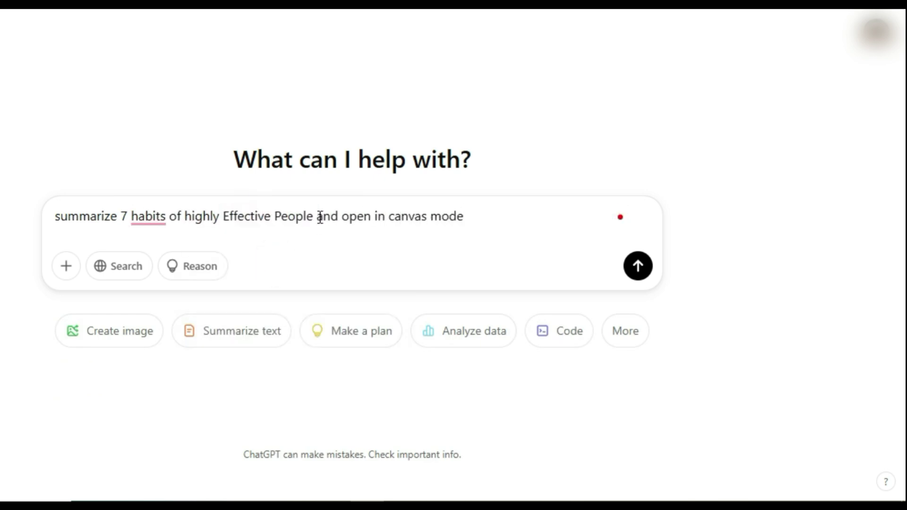
click(637, 266)
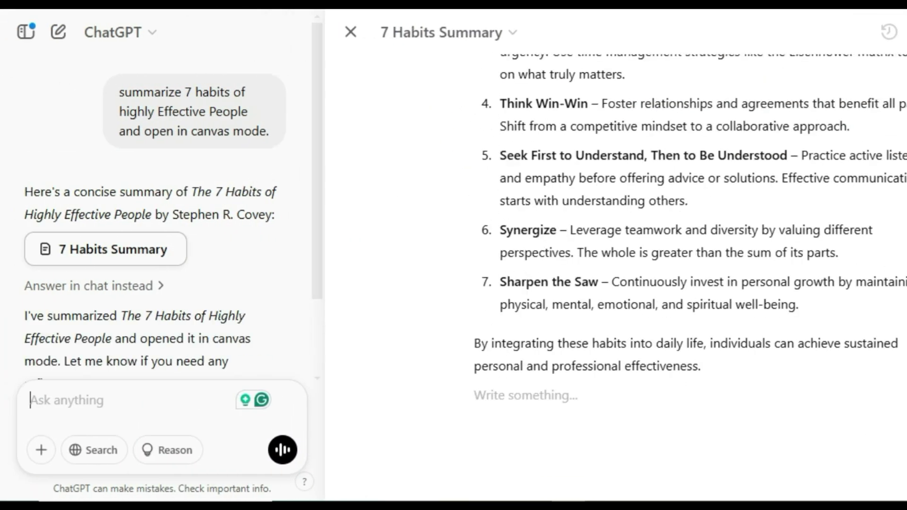
scroll(614, 284, up, 5)
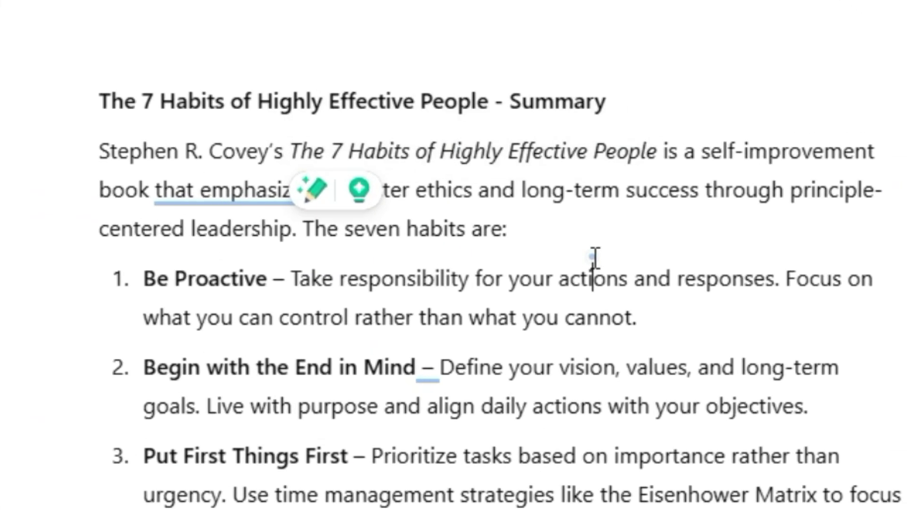
Change the intro ending to 'The seven habits are these:' and select the whole intro paragraph
click(762, 208)
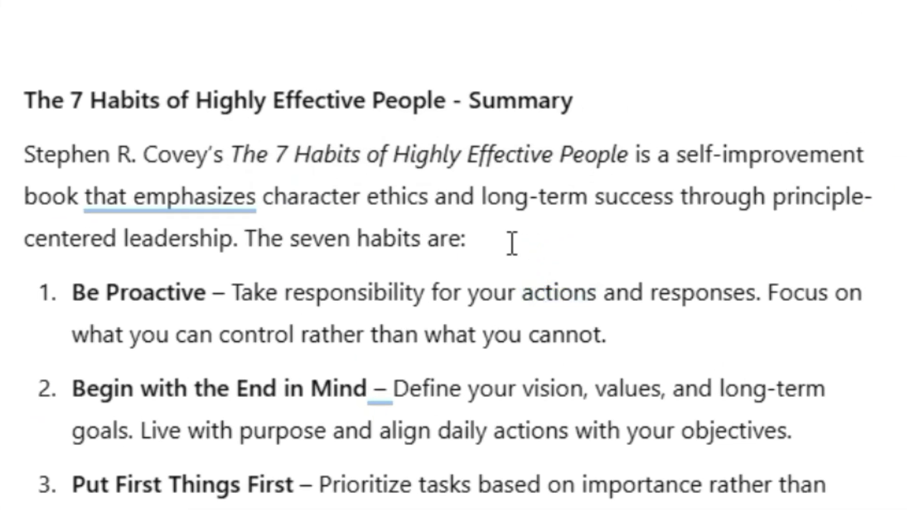
click(463, 241)
text(these)
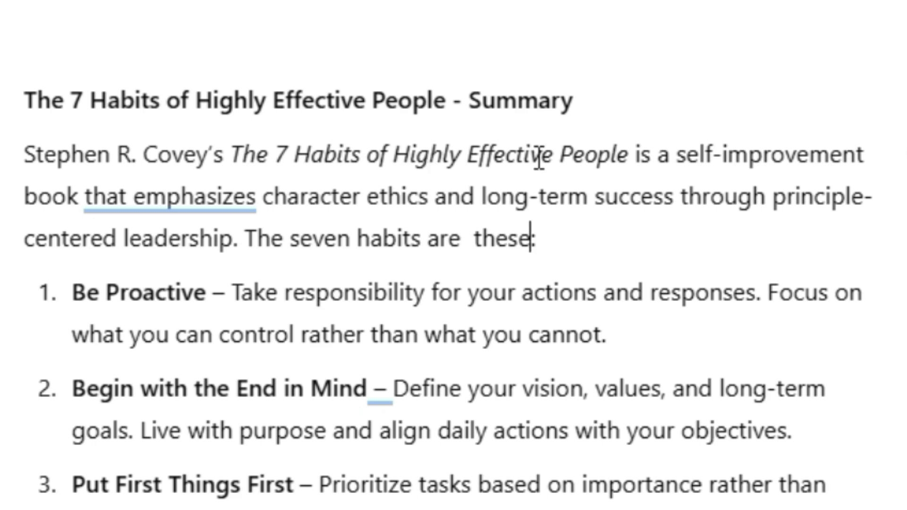
drag(679, 206, 290, 200)
drag(550, 251, 16, 161)
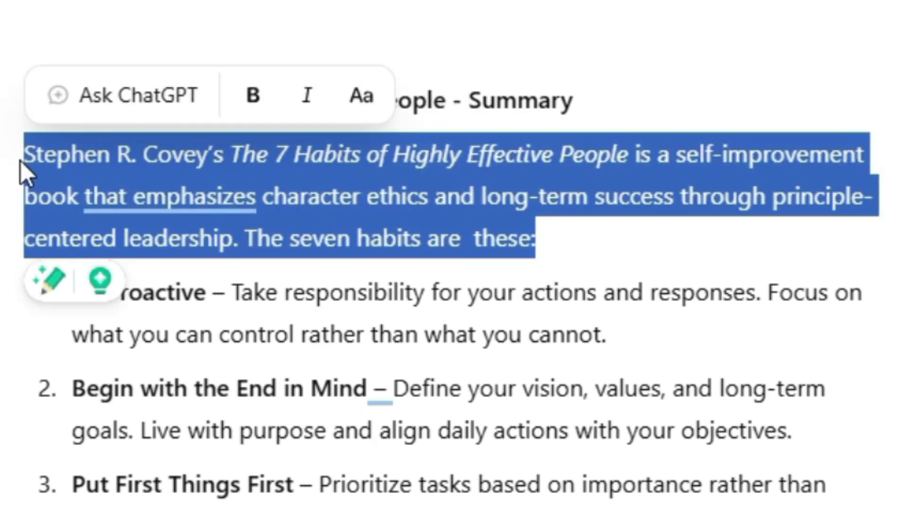
Ask ChatGPT to 'reword it' on the intro paragraph, then dismiss the margin edit prompt
click(113, 97)
text(reword it)
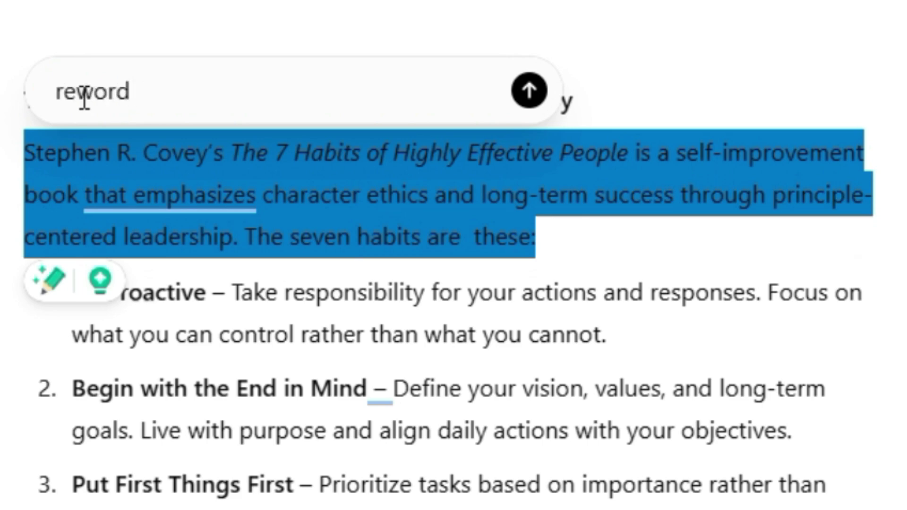
click(529, 90)
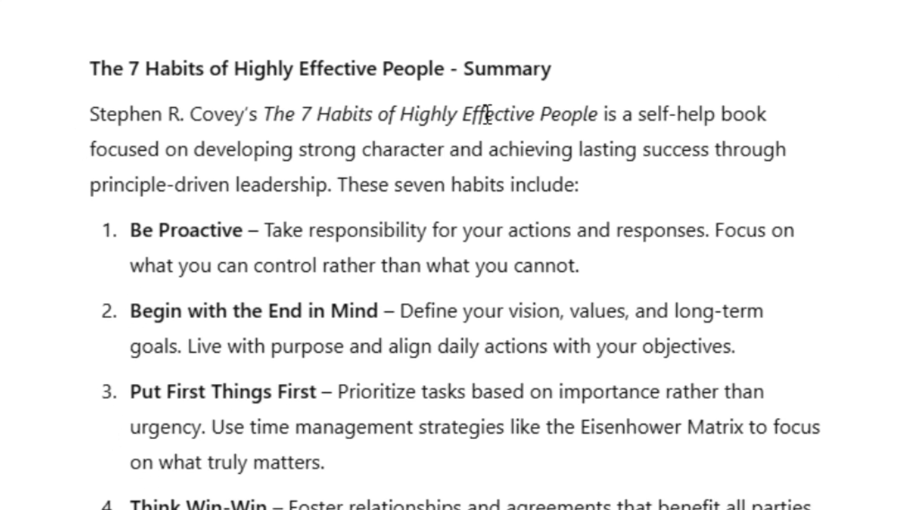
mouse_move(749, 142)
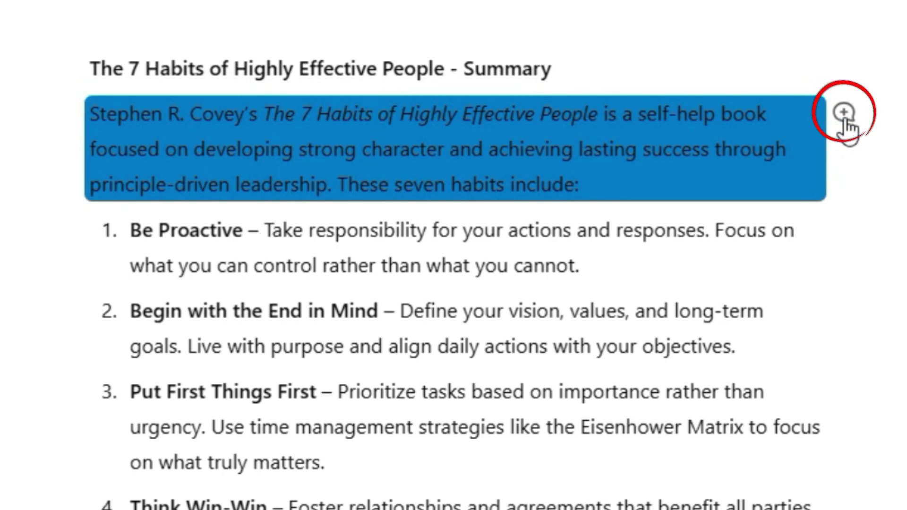
click(845, 115)
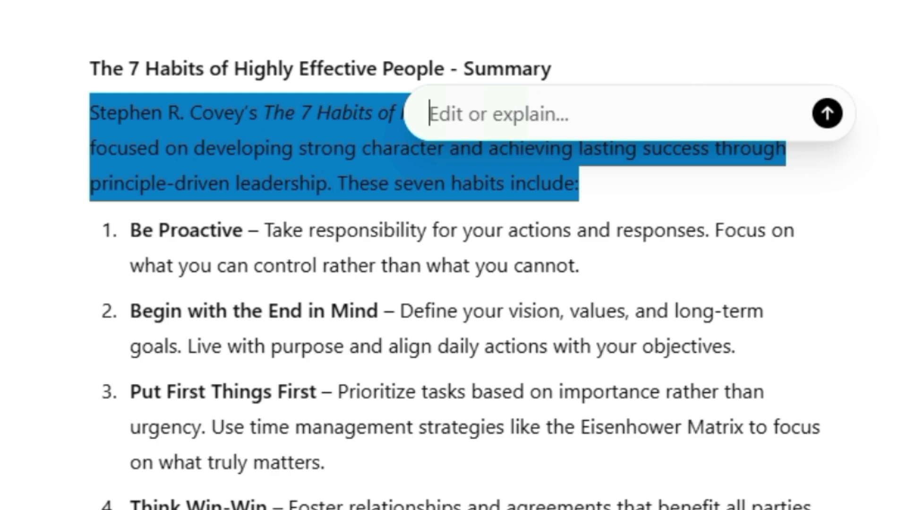
key(Escape)
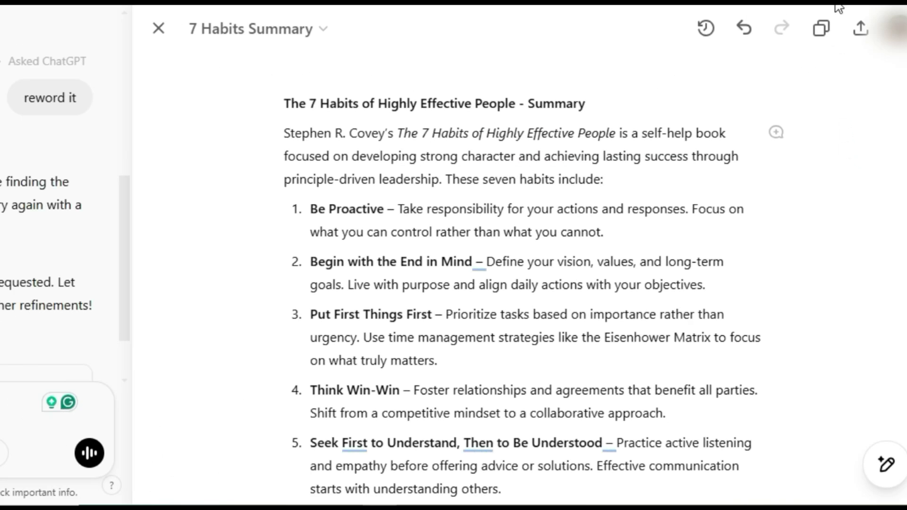
Check the previous version, return to the latest, and toggle Show changes on and off
click(751, 34)
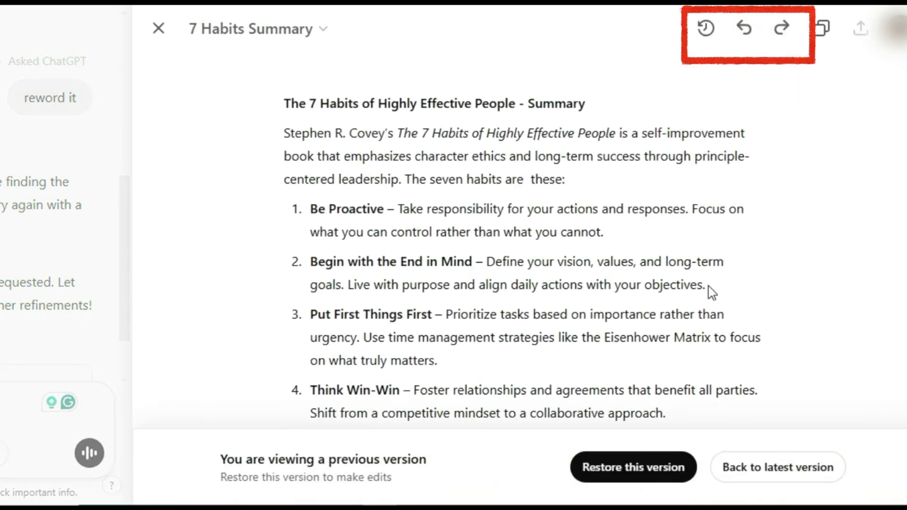
click(782, 32)
click(706, 33)
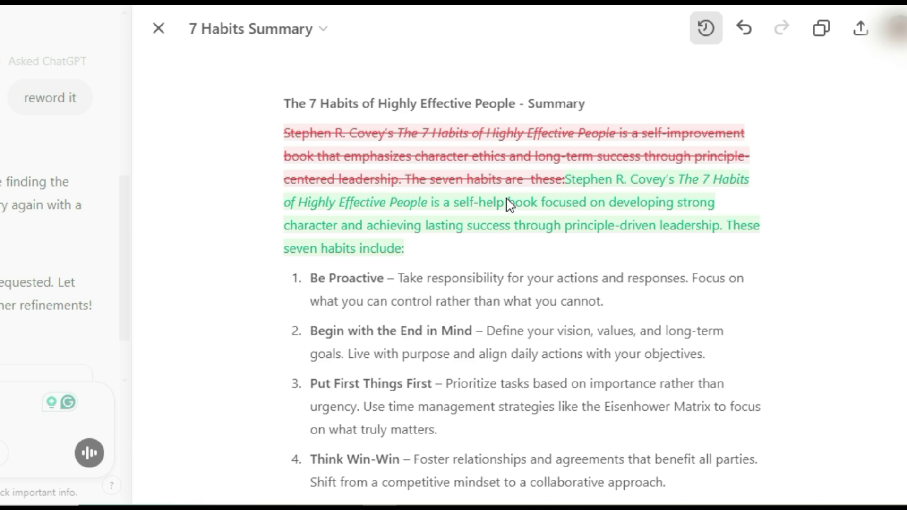
click(695, 37)
click(888, 407)
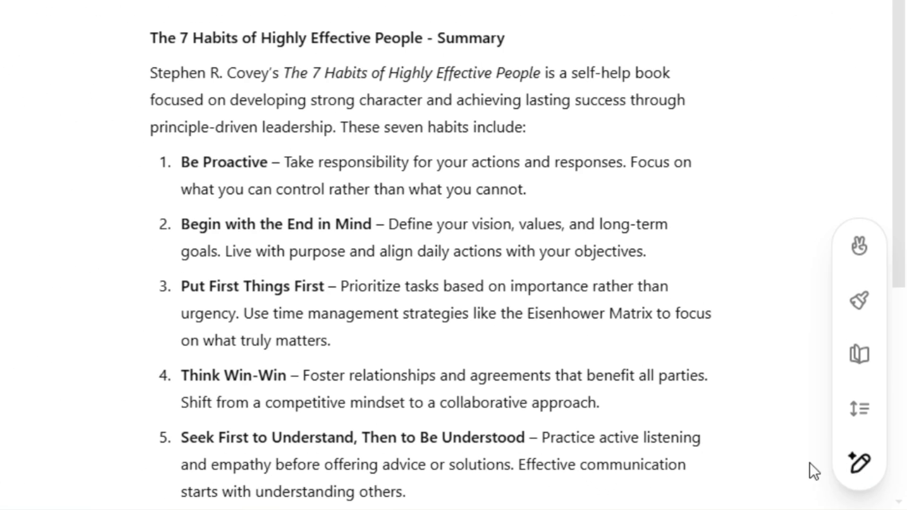
Run Suggest edits, then read and close the comment on the intro sentence
click(867, 472)
click(864, 471)
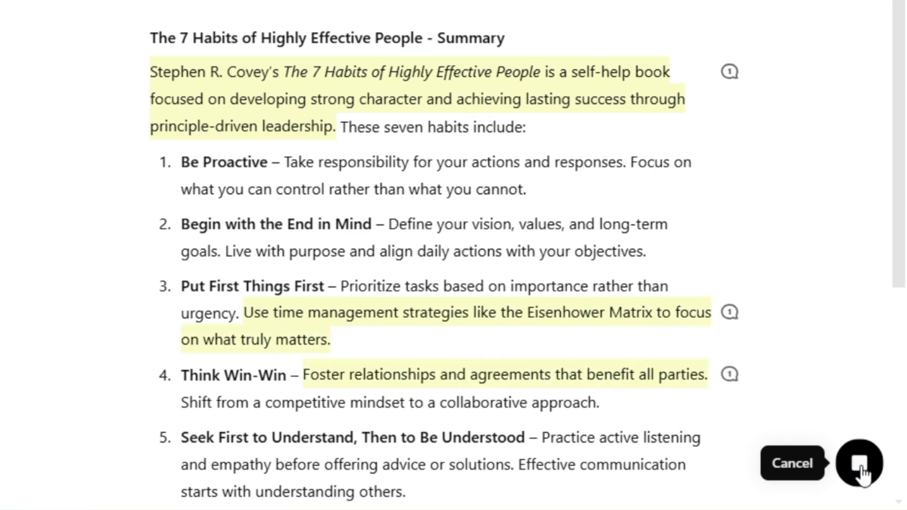
click(732, 78)
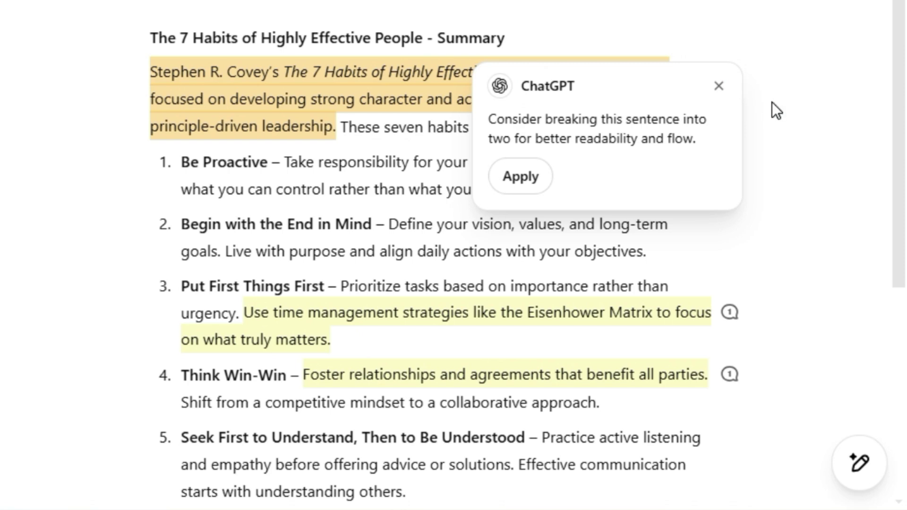
click(779, 255)
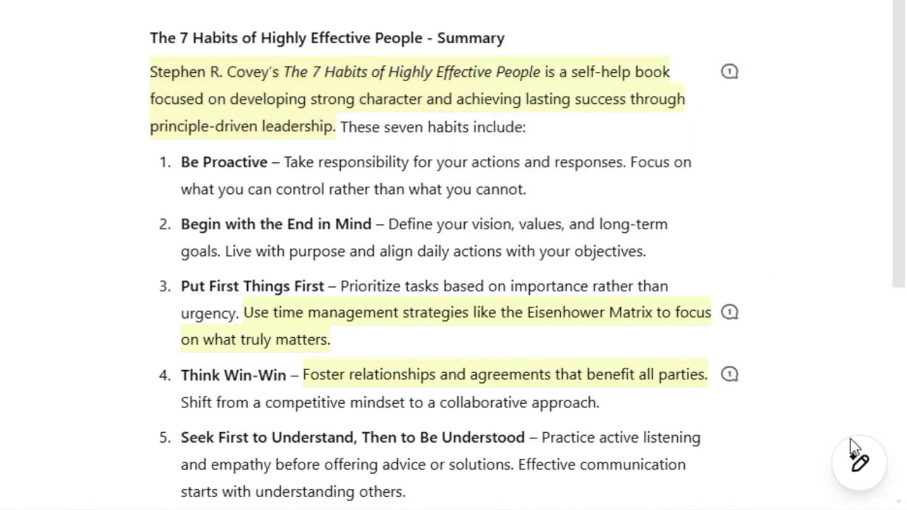
mouse_move(858, 484)
click(860, 410)
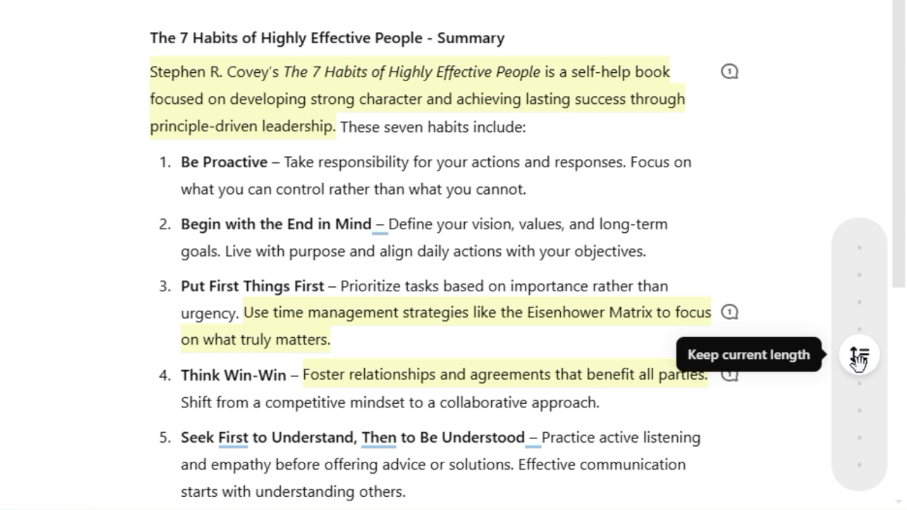
drag(859, 367, 860, 319)
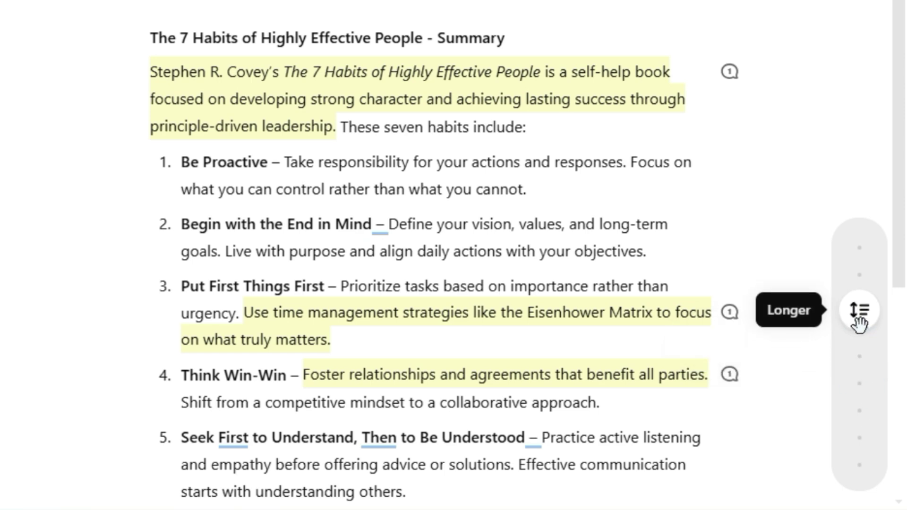
drag(866, 355, 860, 374)
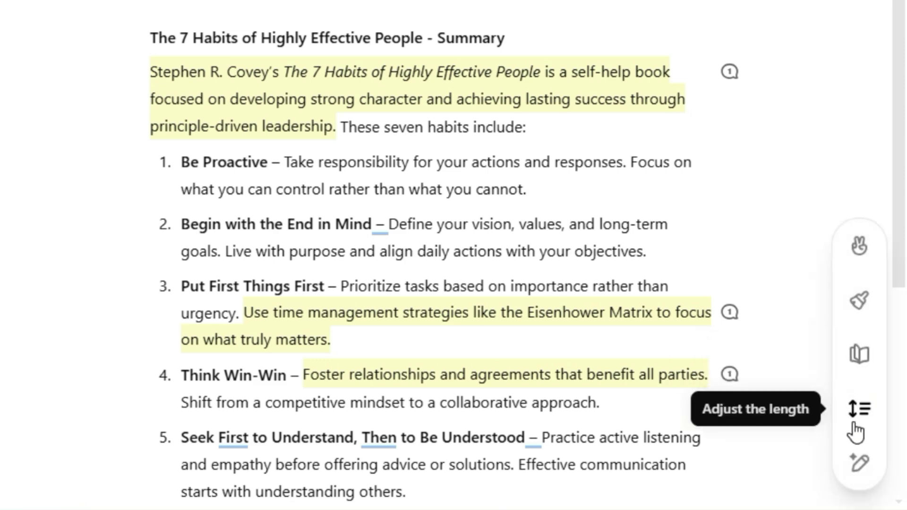
click(864, 362)
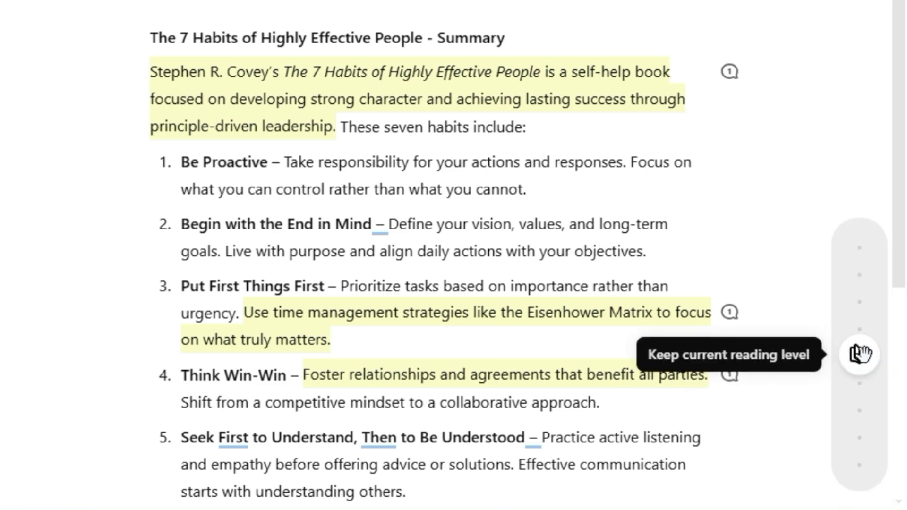
drag(862, 353, 898, 377)
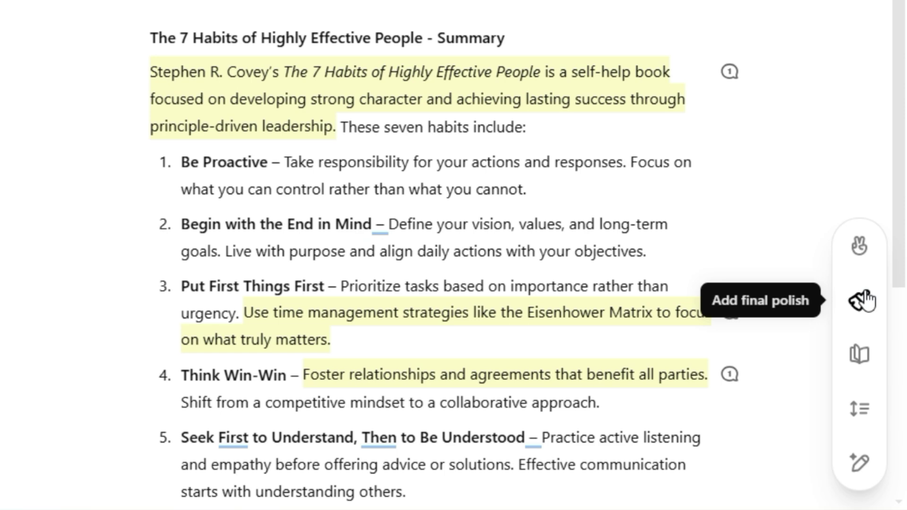
click(854, 300)
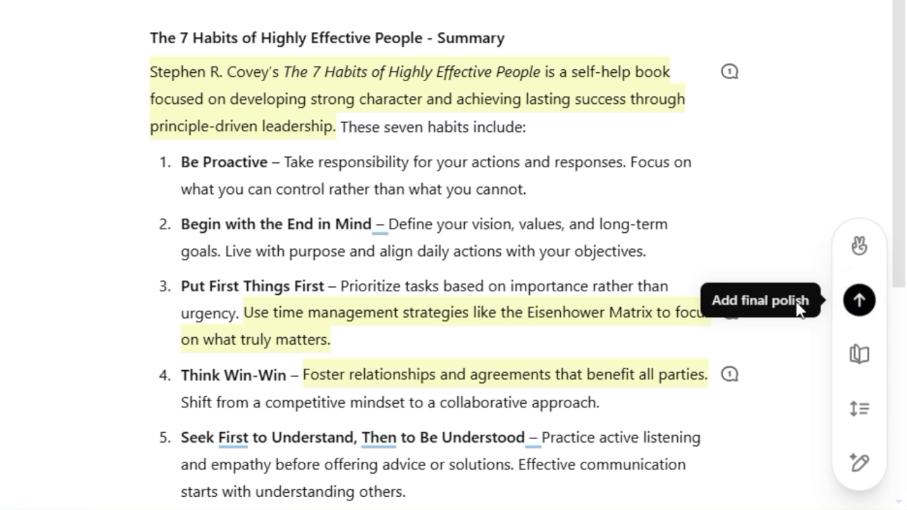
click(840, 276)
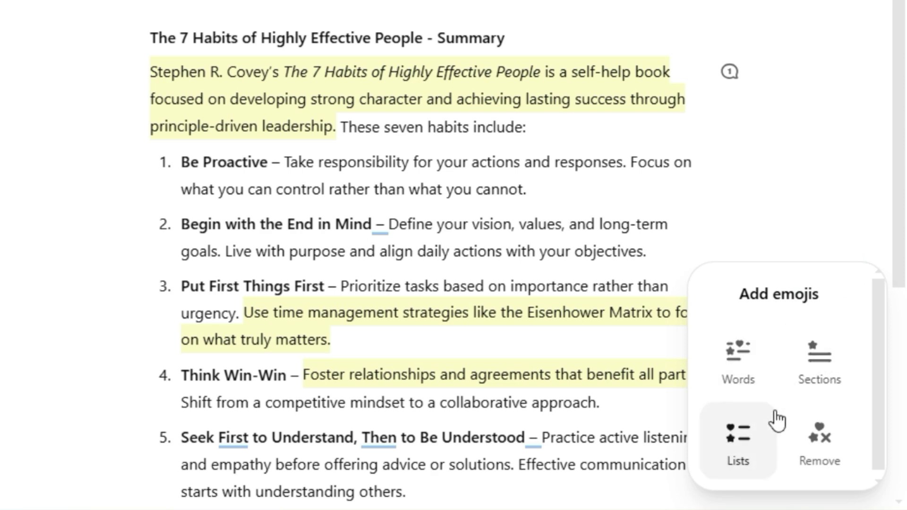
click(765, 381)
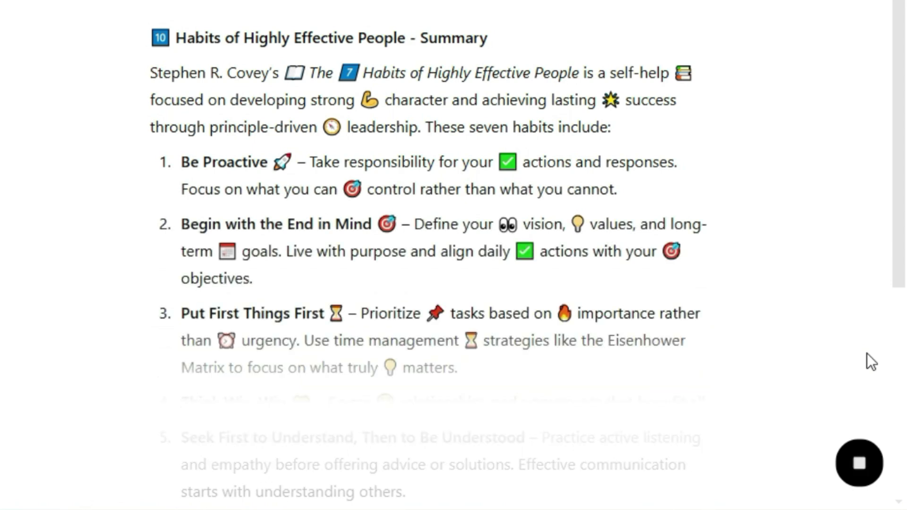
scroll(866, 353, down, 9)
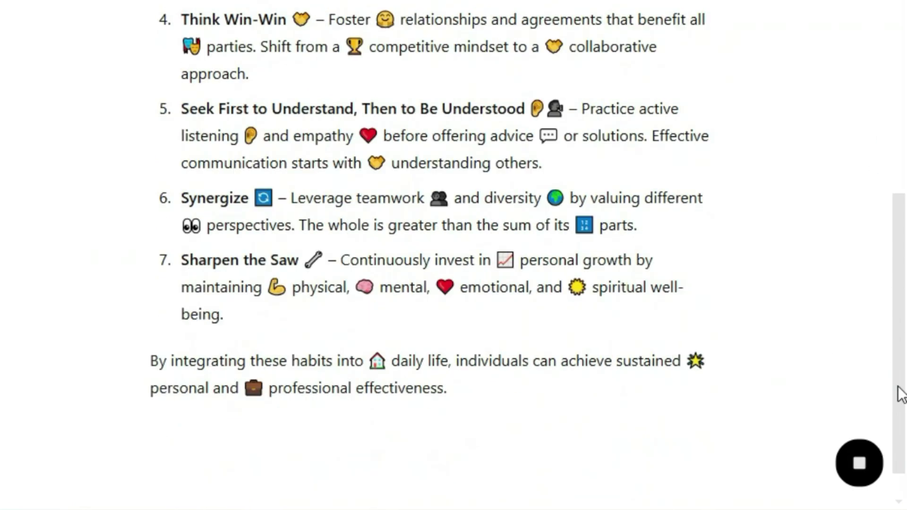
mouse_move(860, 460)
click(858, 245)
click(820, 434)
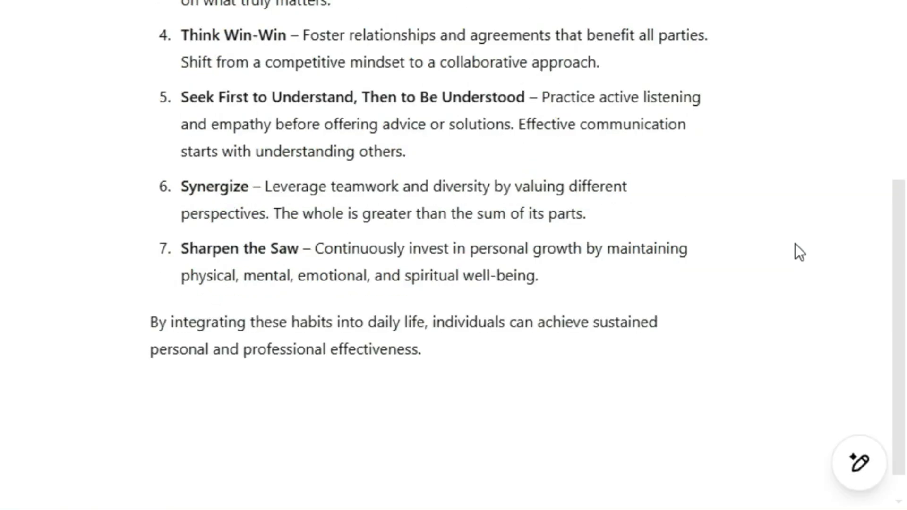
Close the summary canvas and, in a new chat, request 'write a small python code' in canvas mode
click(168, 14)
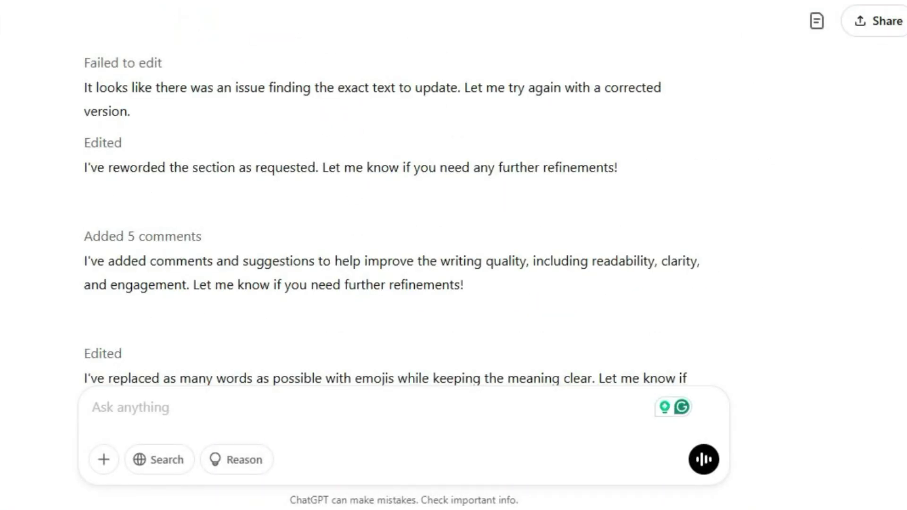
key(ctrl+shift+o)
click(131, 213)
text(wr)
text(ite)
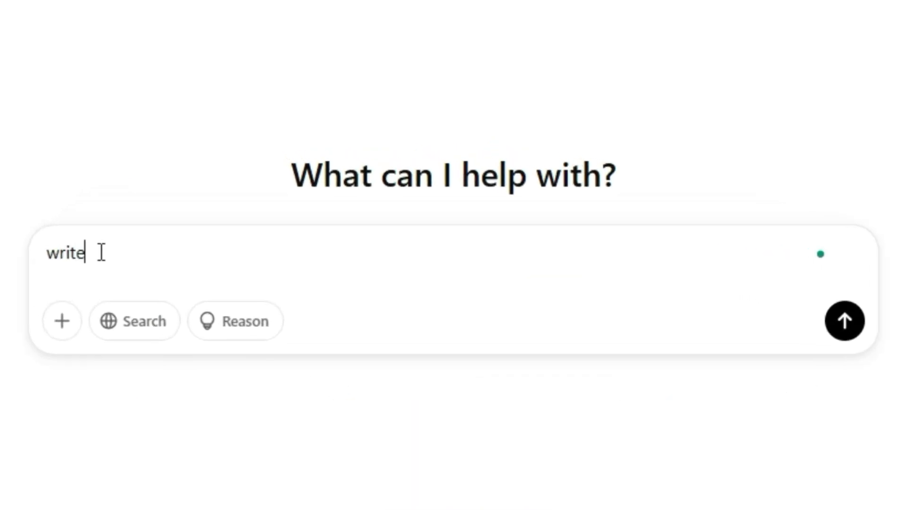
text( a small pytho)
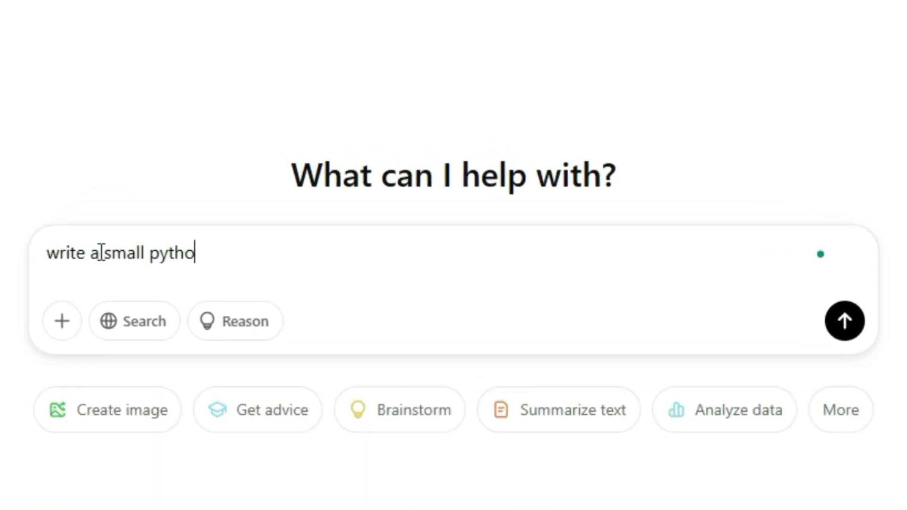
text(n code in can)
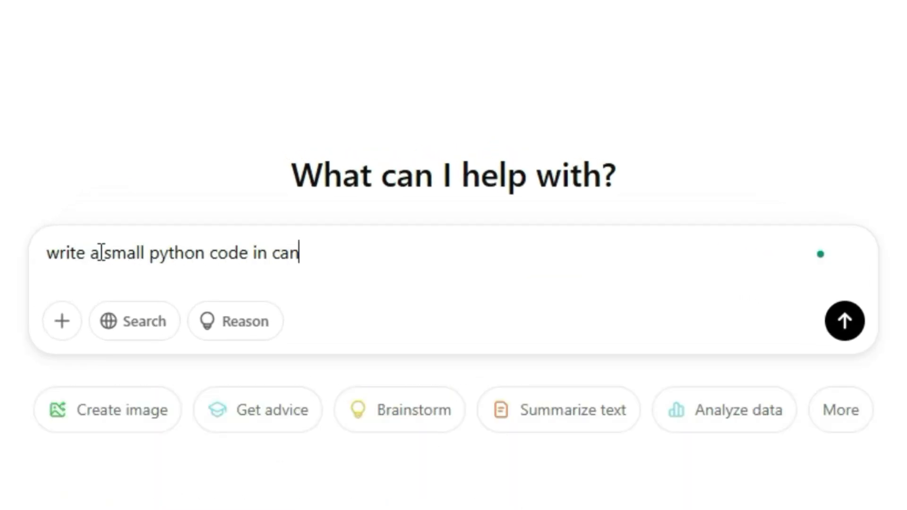
text(vas mode)
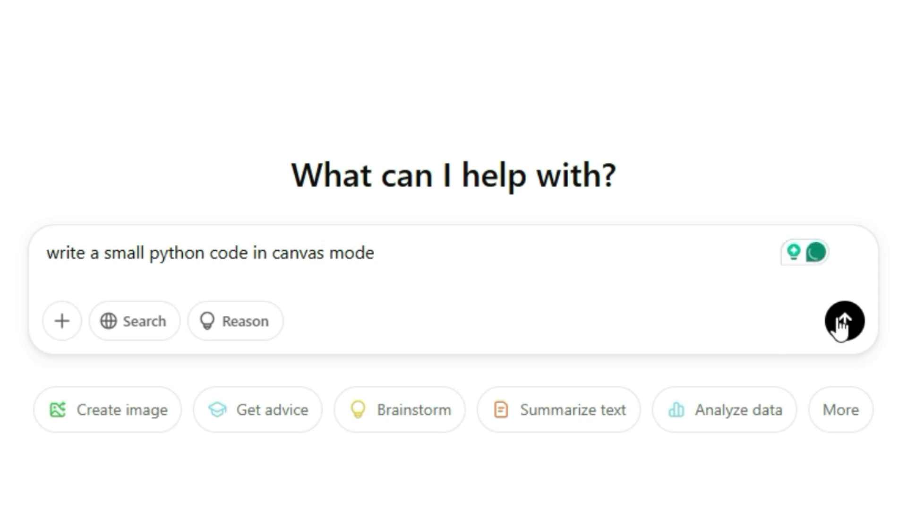
click(843, 322)
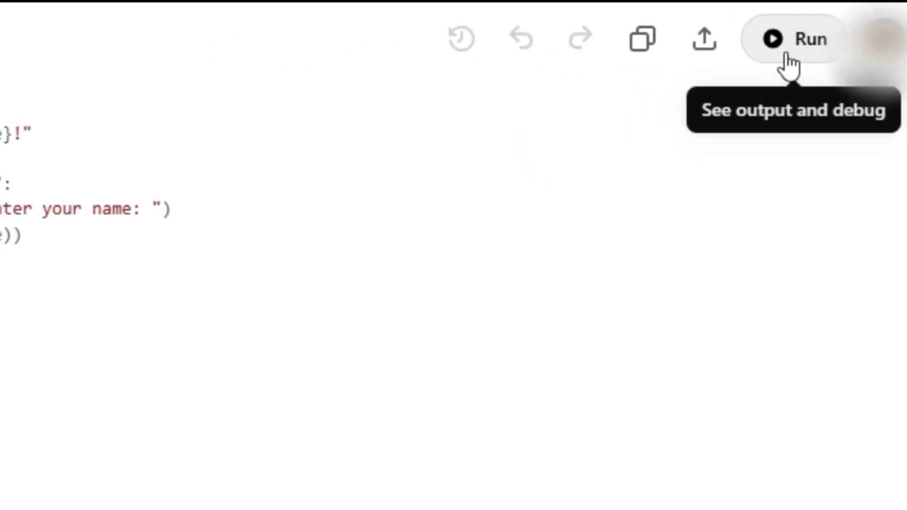
Run the greet script, open the 'OSError: [Errno 29] I/O error' explanation, and apply Fix bug
click(785, 56)
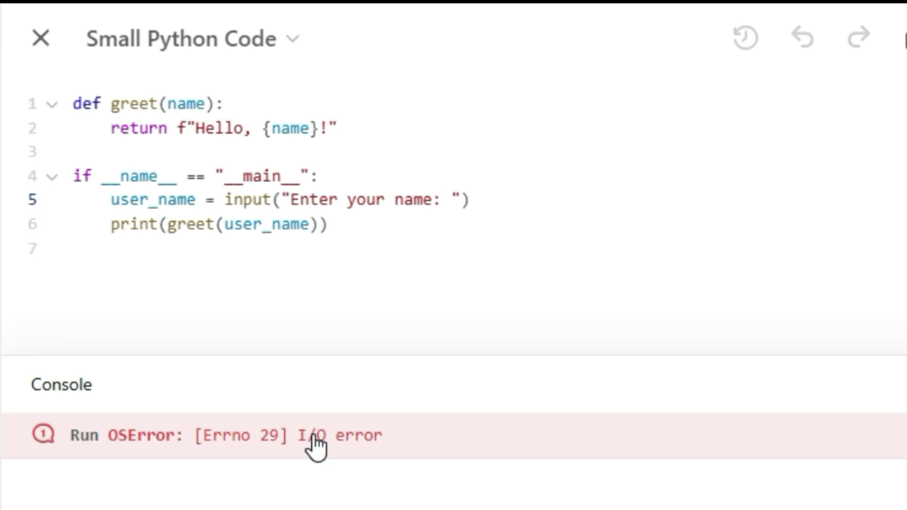
click(316, 444)
click(120, 323)
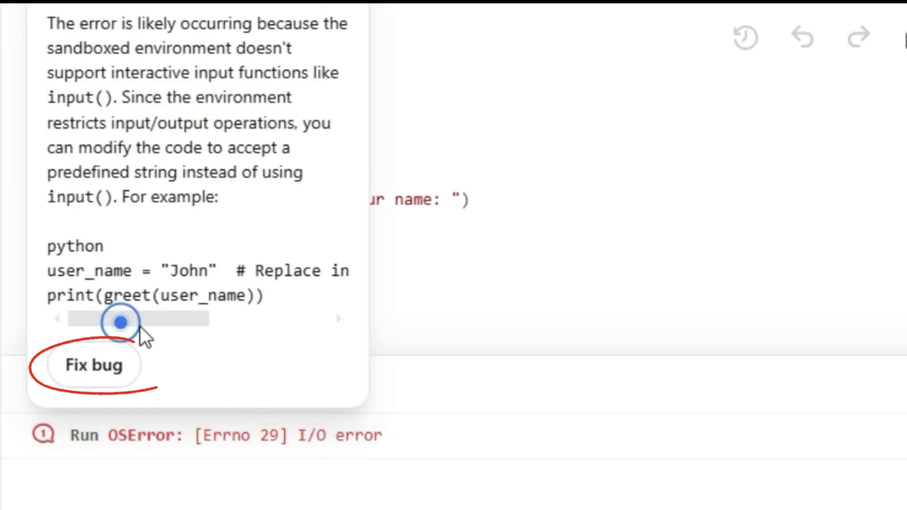
click(89, 370)
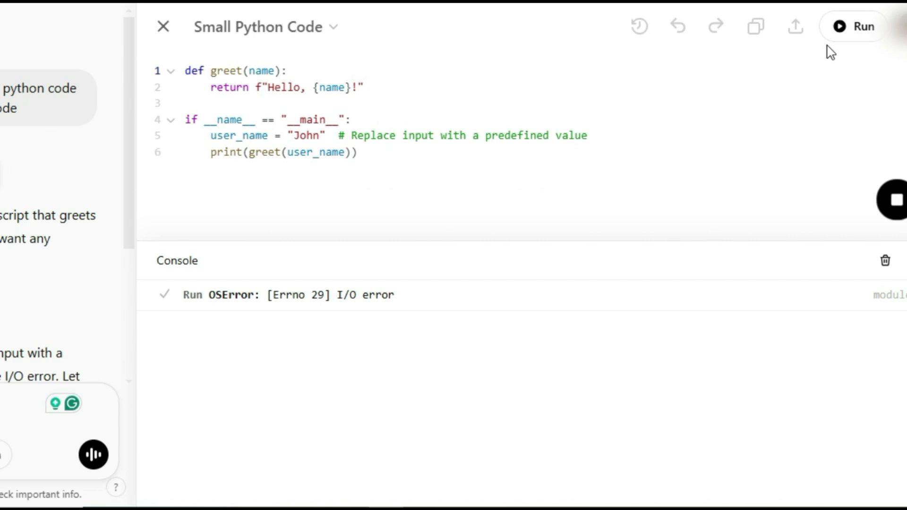
Rerun the script so it prints Hello, John!, briefly query the return line, then close the console
click(854, 28)
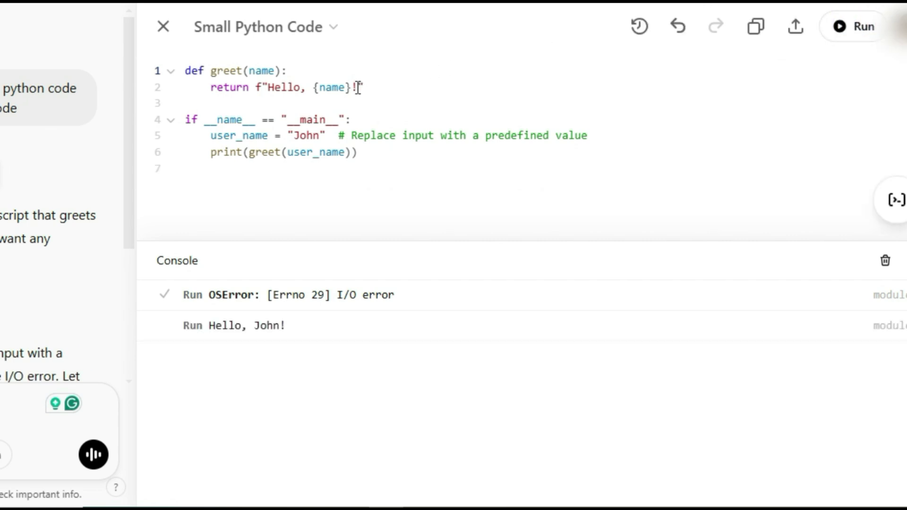
drag(357, 87, 211, 90)
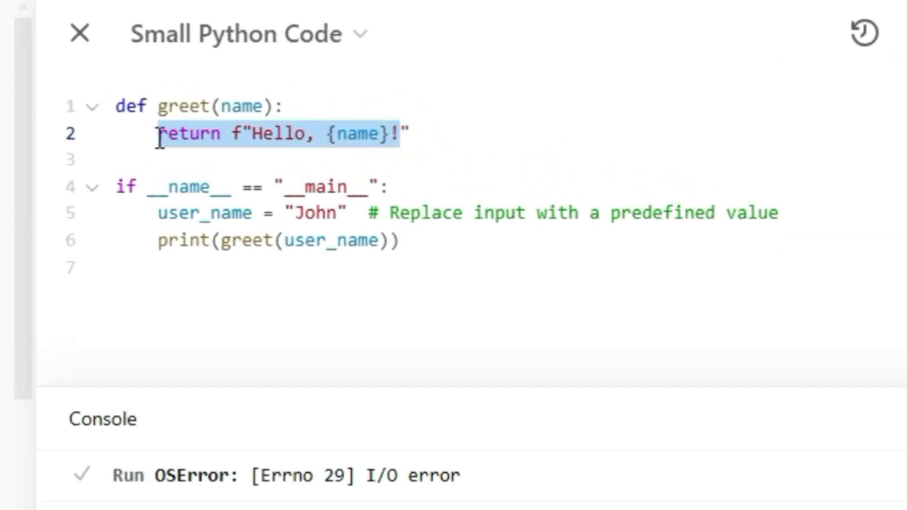
click(186, 186)
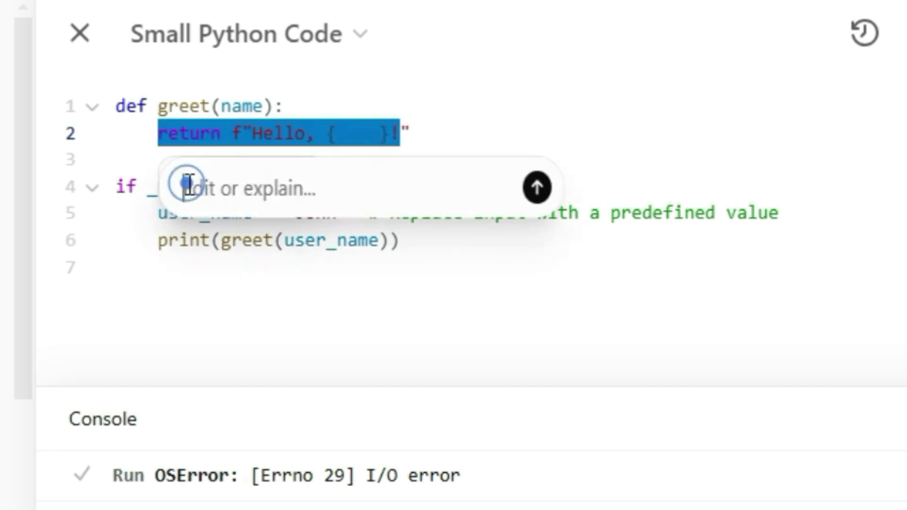
click(470, 296)
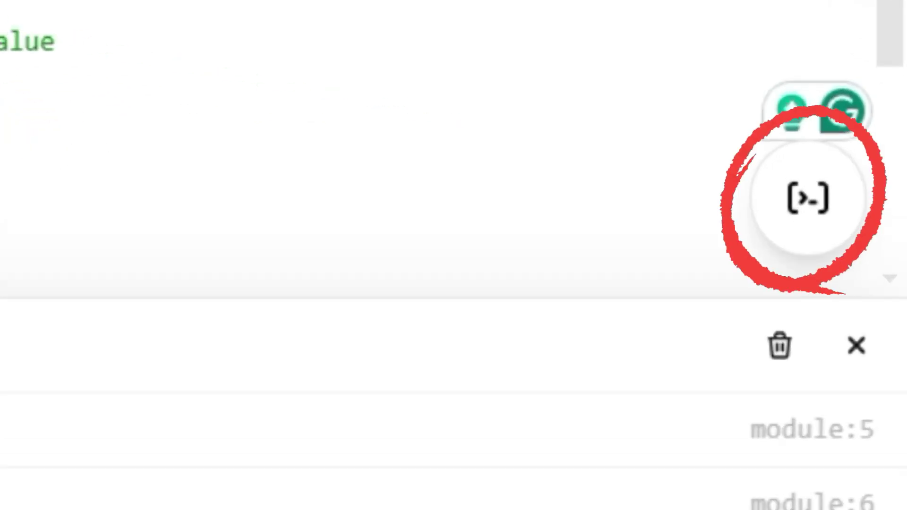
click(856, 345)
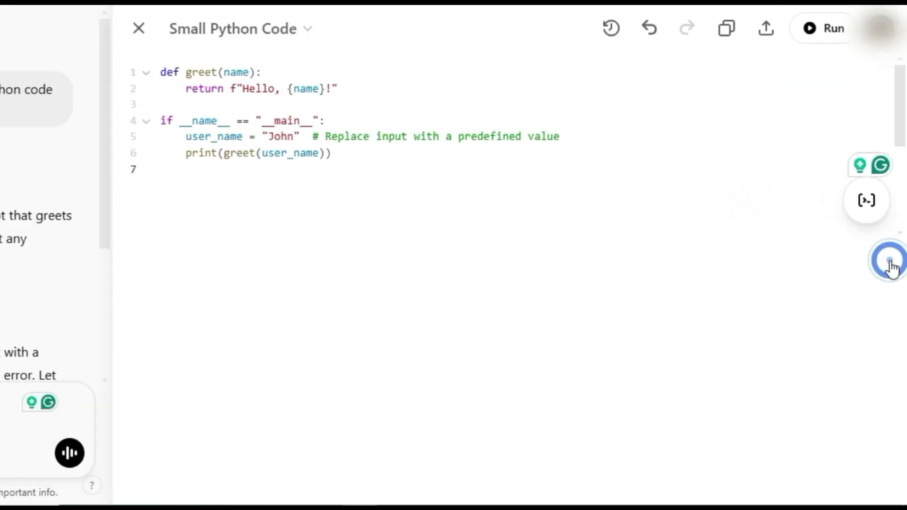
Request a Code review of the greet script from the canvas shortcuts
click(892, 267)
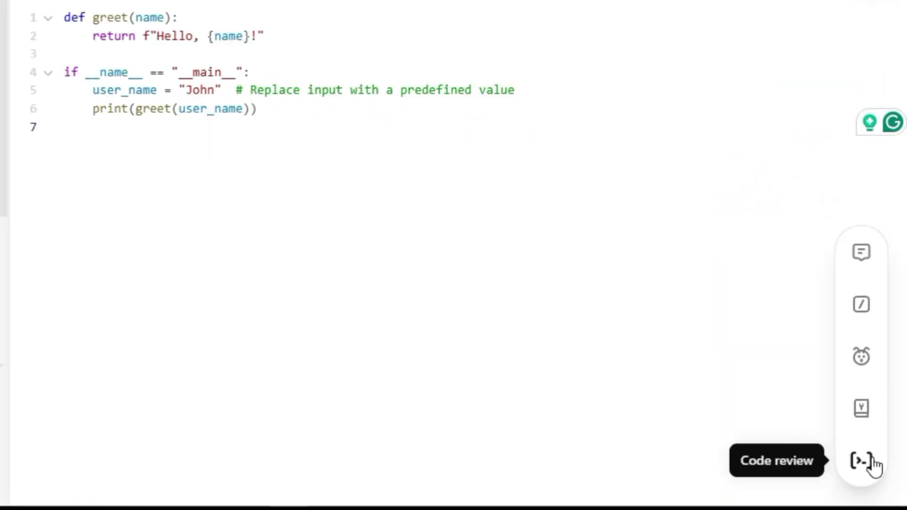
click(834, 418)
click(833, 418)
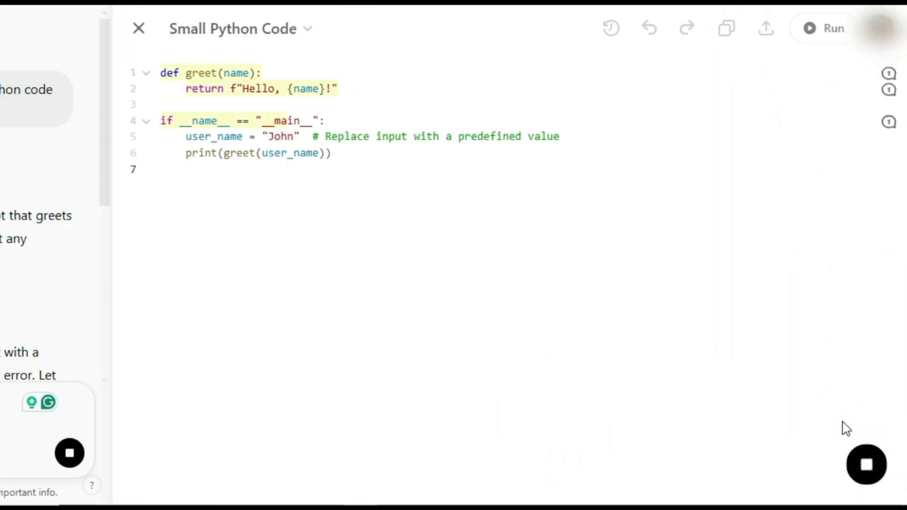
Ask ChatGPT to port the greet script to Python
mouse_move(866, 464)
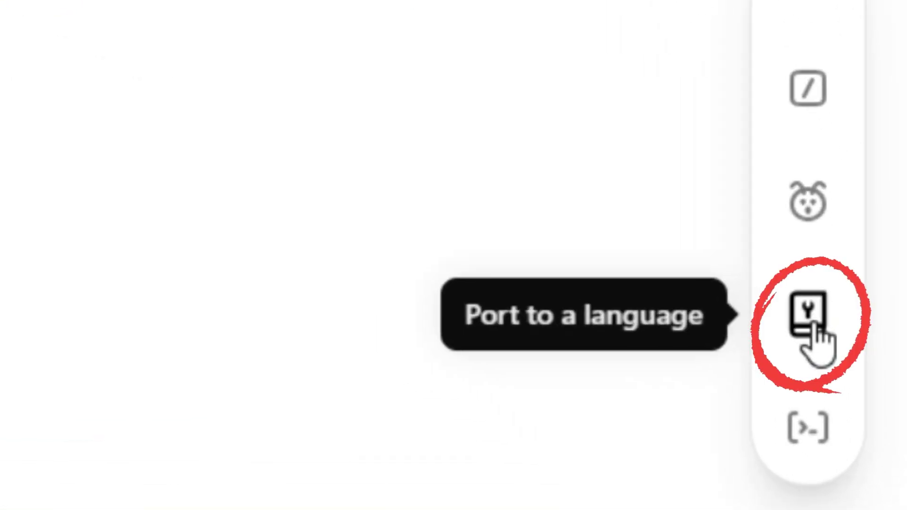
click(816, 330)
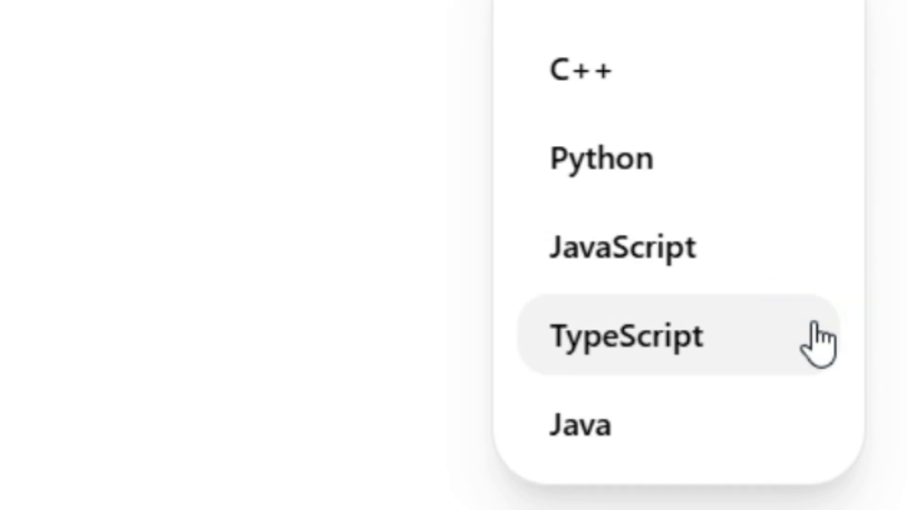
click(708, 183)
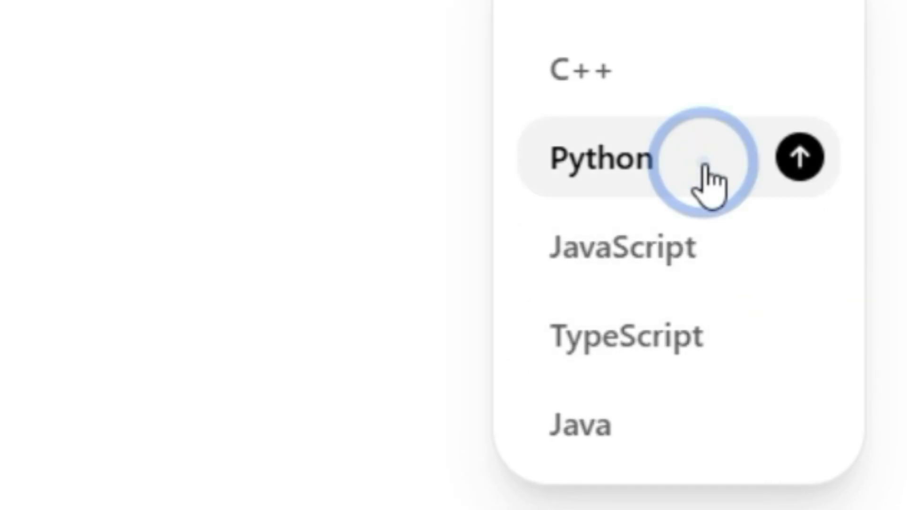
click(415, 205)
mouse_move(759, 441)
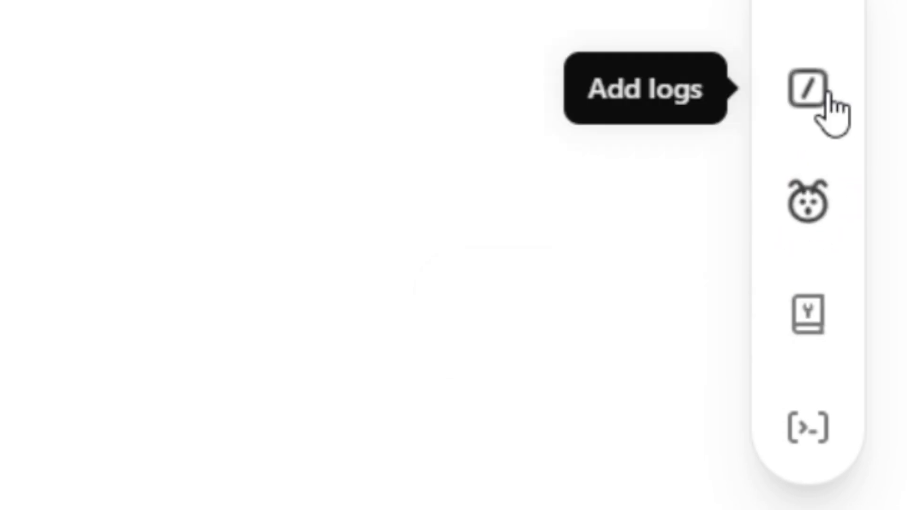
Add debug prints echoing the received name and user_name, plus explanatory comments, to the greet script
click(808, 90)
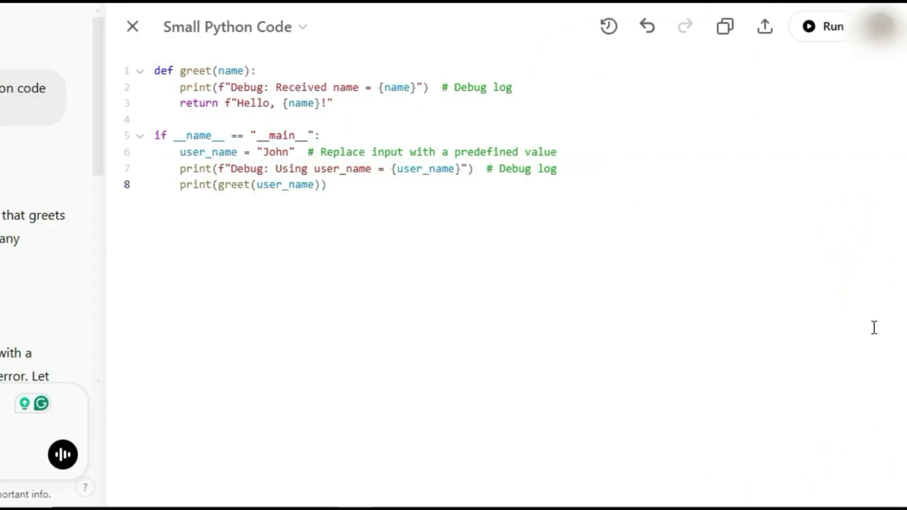
click(872, 285)
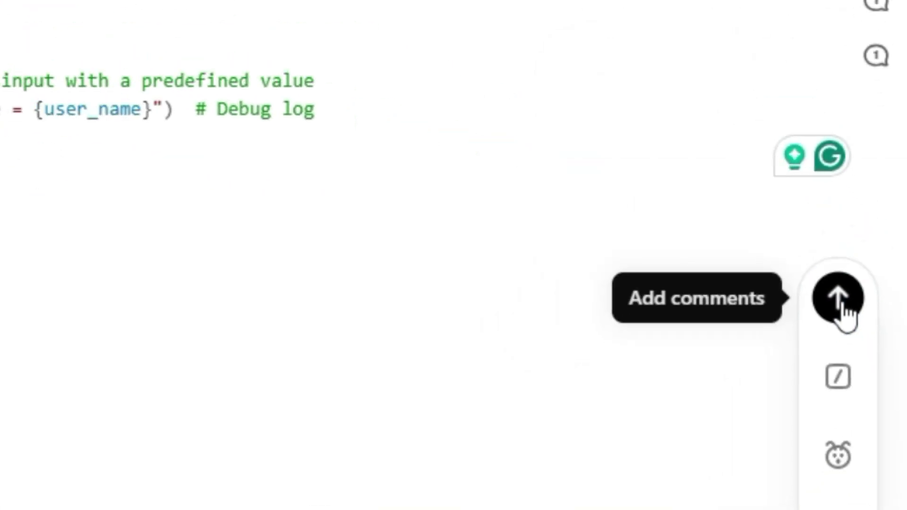
click(839, 300)
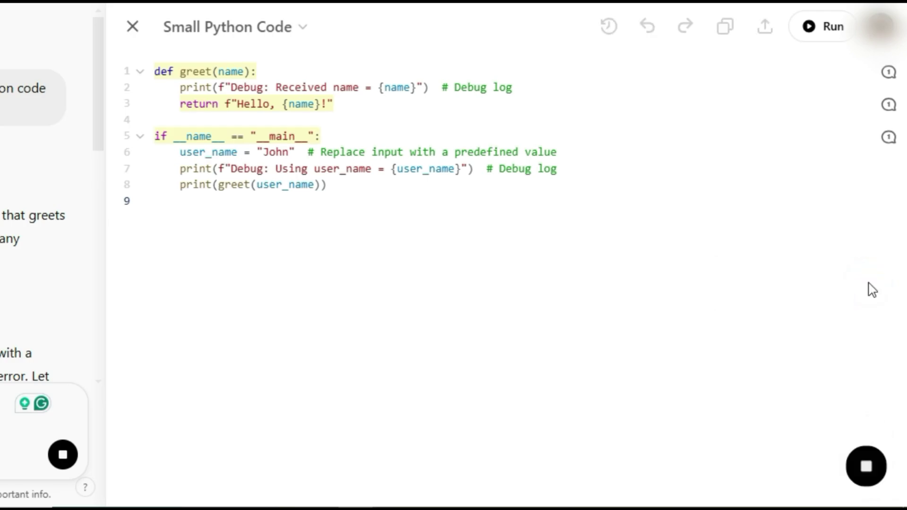